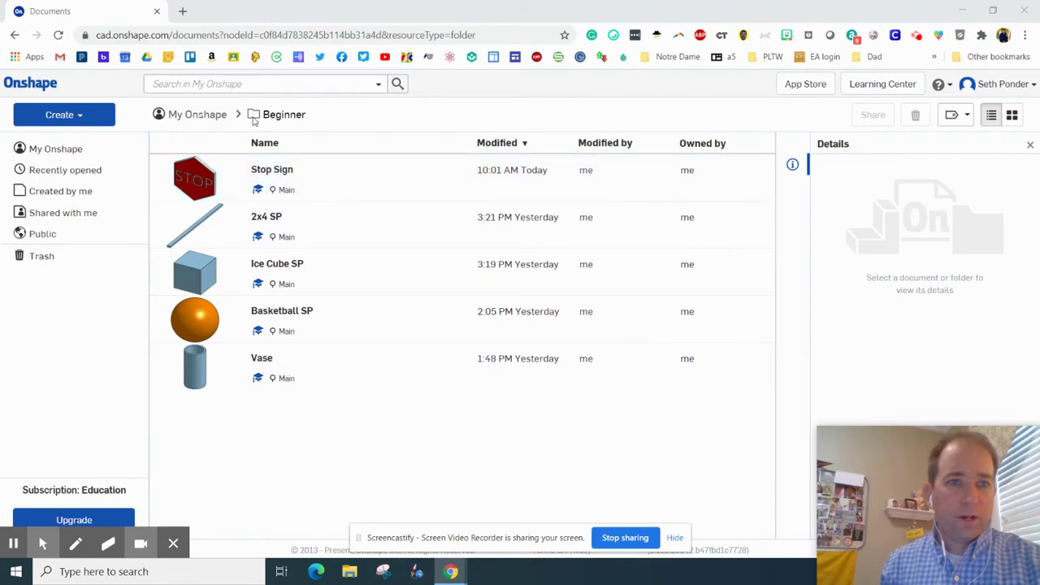
Create a new Onshape document named 'Cone SP'.
click(50, 119)
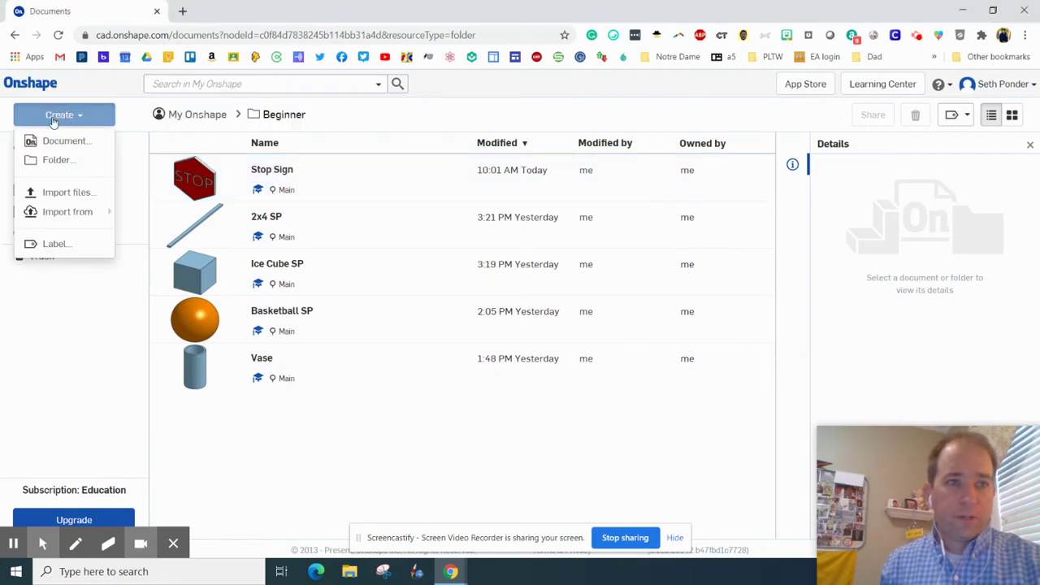
click(59, 139)
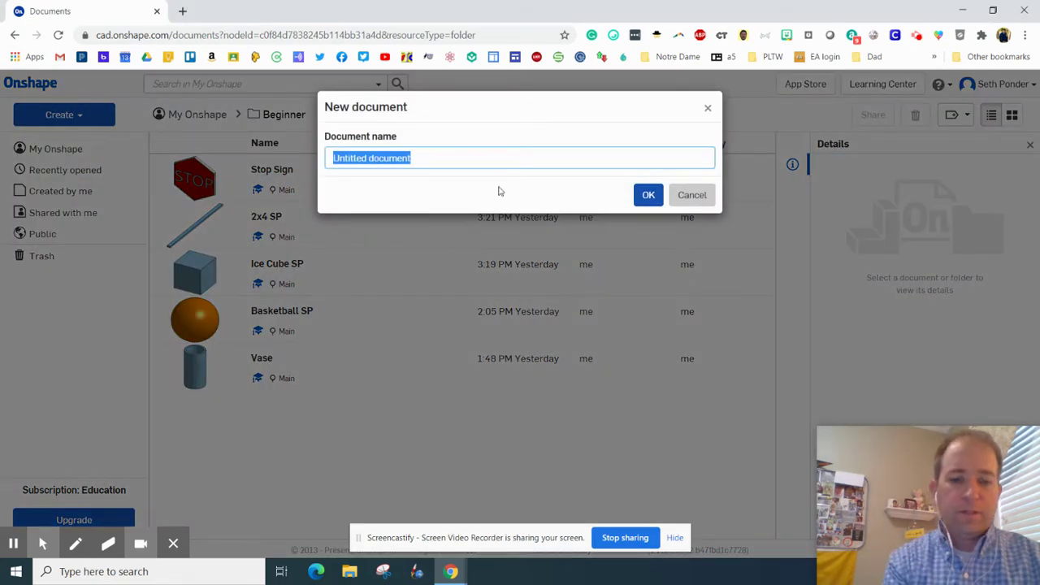
text(Cone SP)
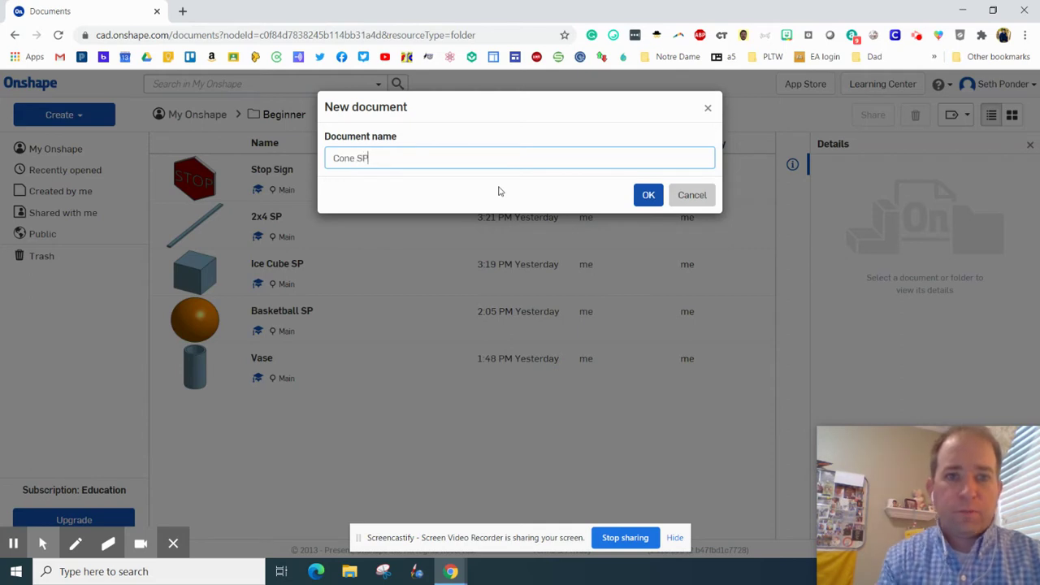
click(646, 195)
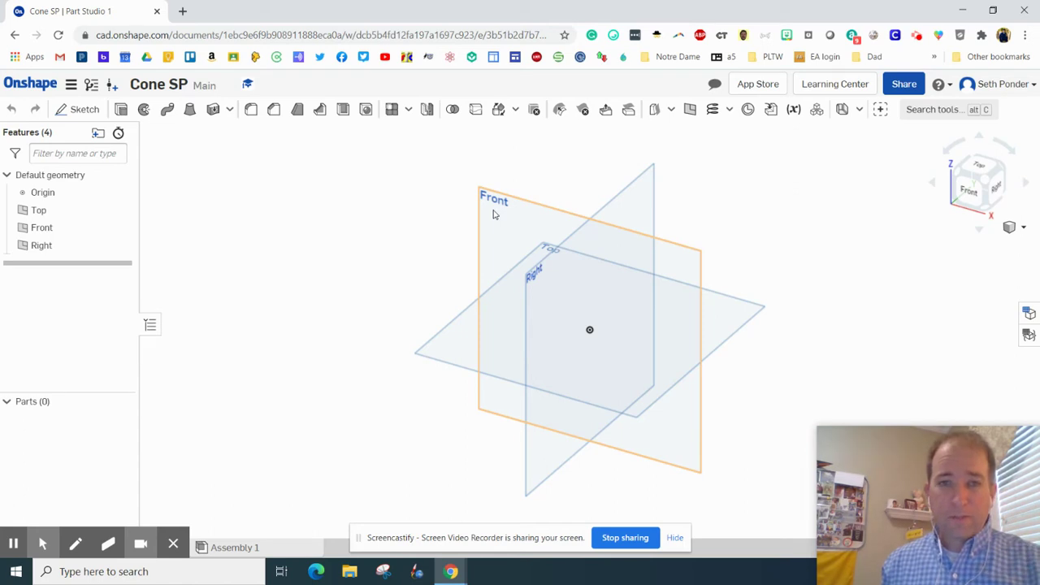
Start a sketch on the Front plane, viewed head-on.
click(493, 213)
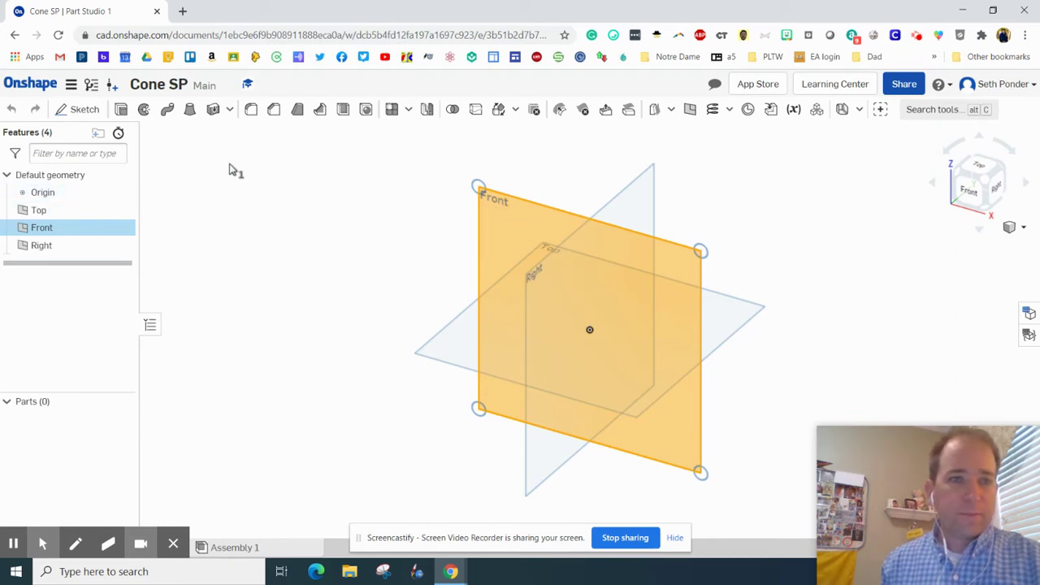
click(77, 110)
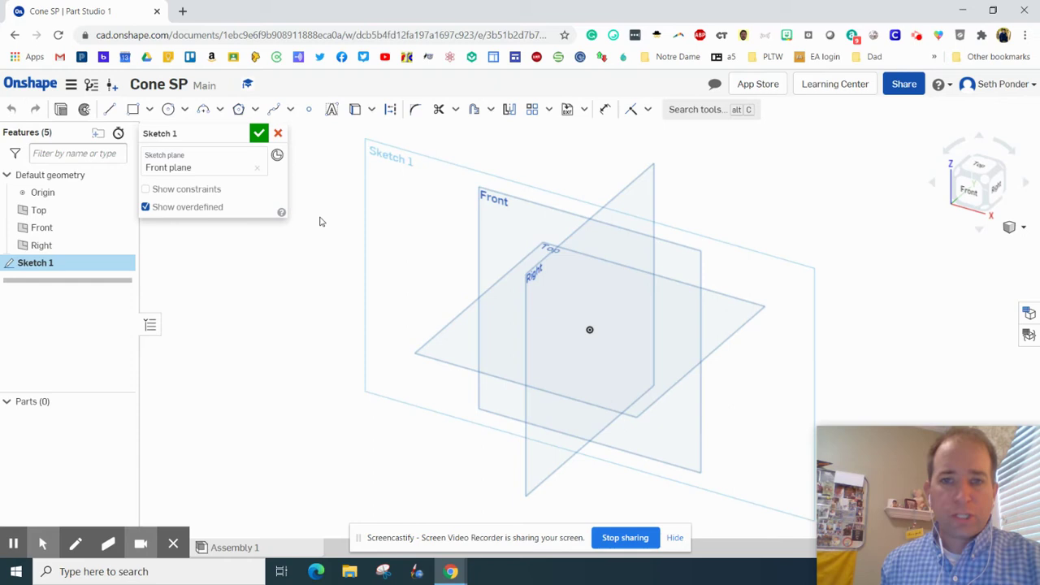
click(969, 190)
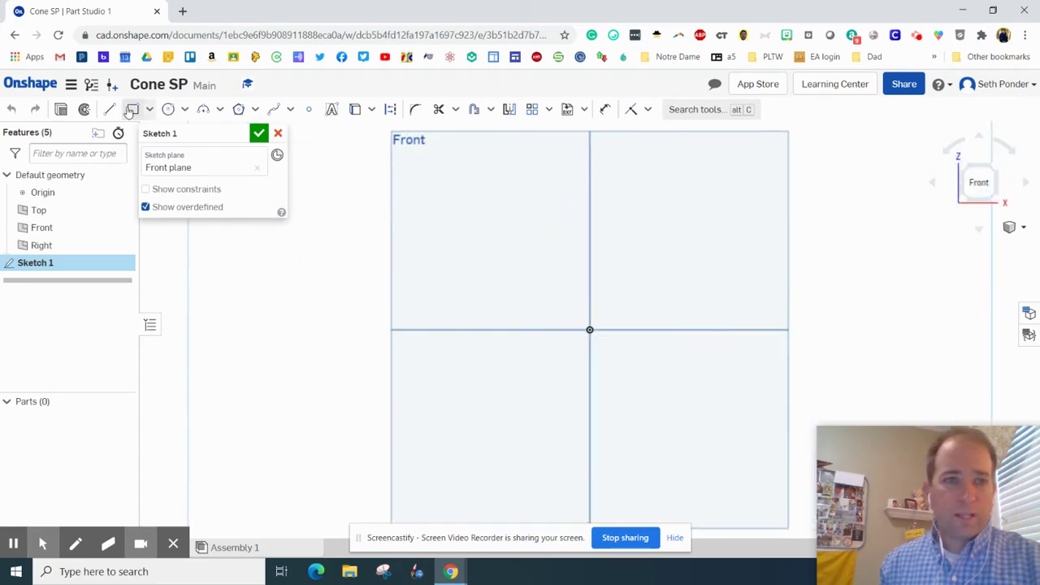
Draw a right triangle from the origin: vertical edge up, horizontal top edge, diagonal back.
click(110, 109)
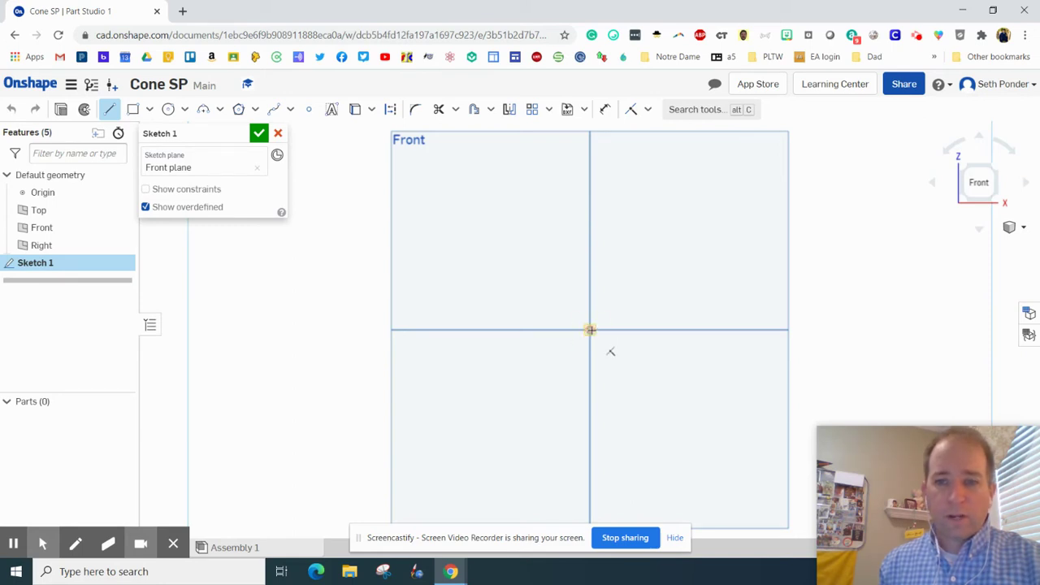
click(590, 330)
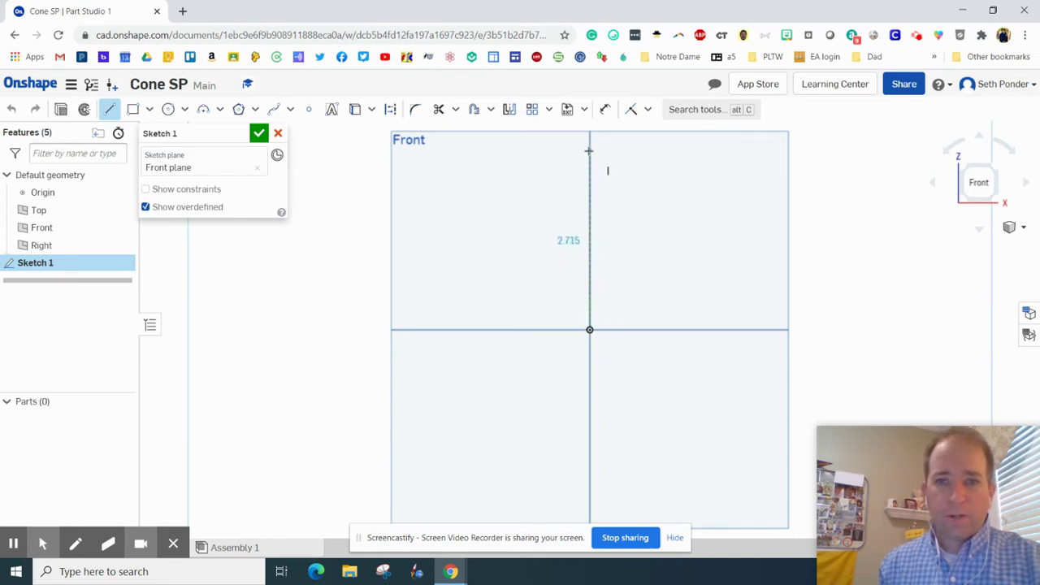
click(589, 150)
click(698, 152)
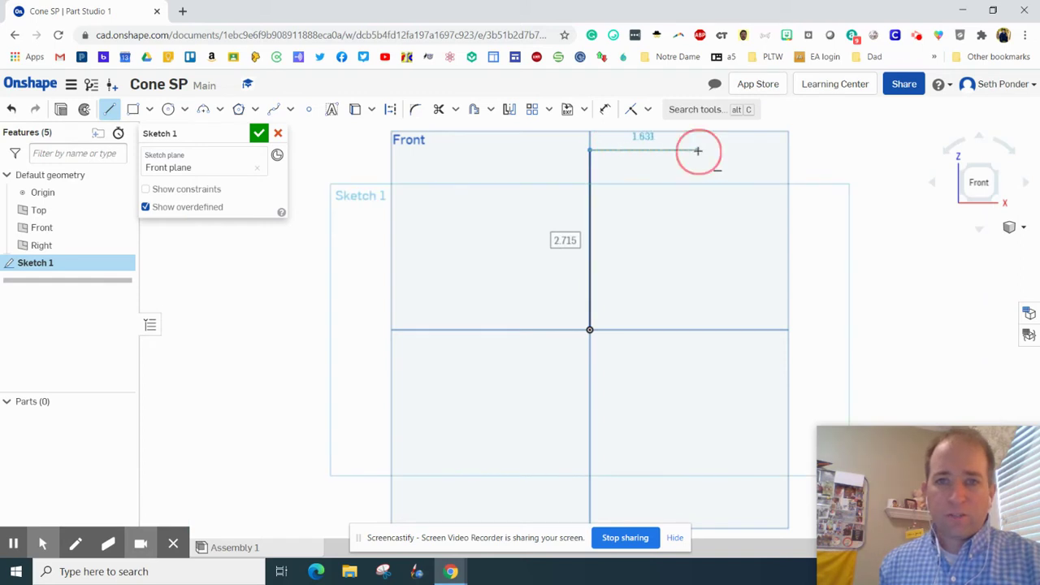
click(593, 332)
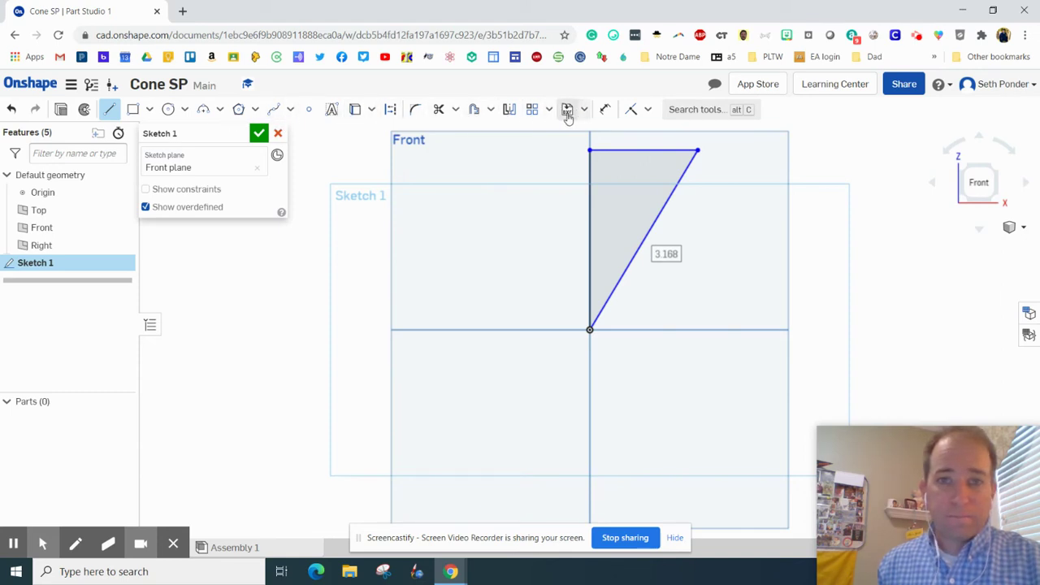
Make the triangle's vertical and top edges perpendicular.
click(602, 113)
click(646, 109)
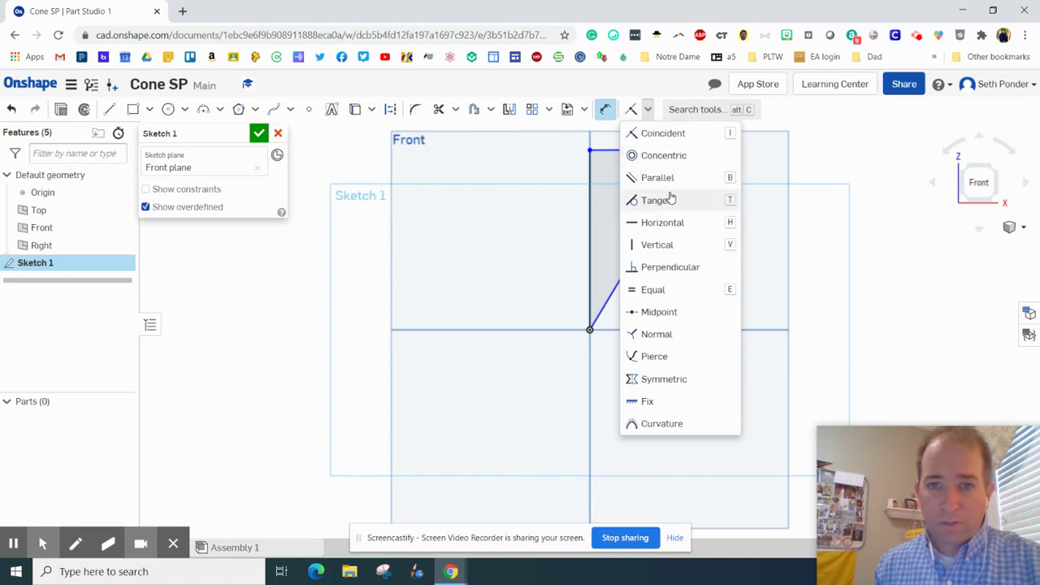
click(650, 269)
click(603, 152)
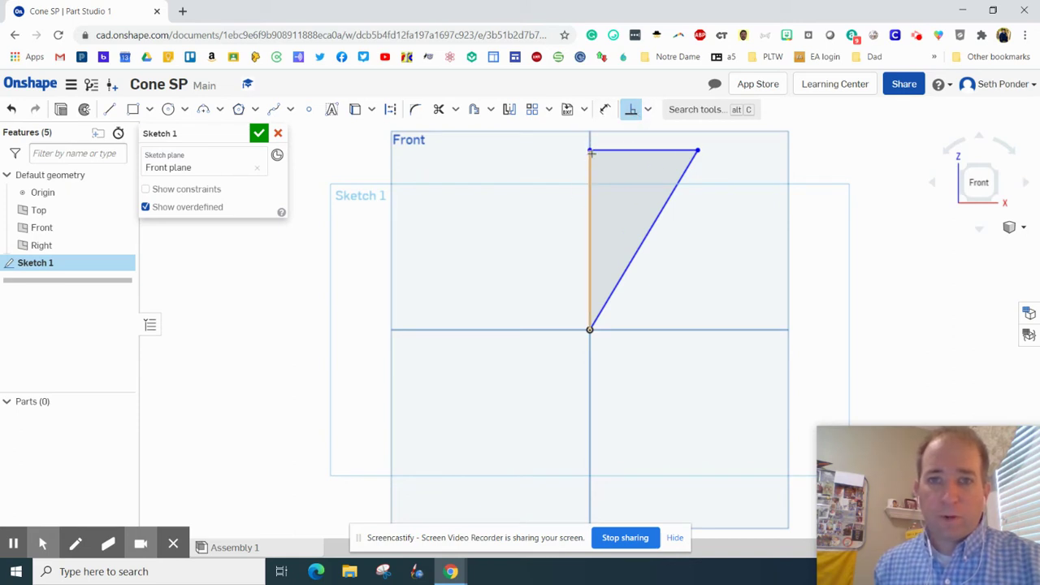
Dimension the vertical edge to a height of 5.
click(606, 111)
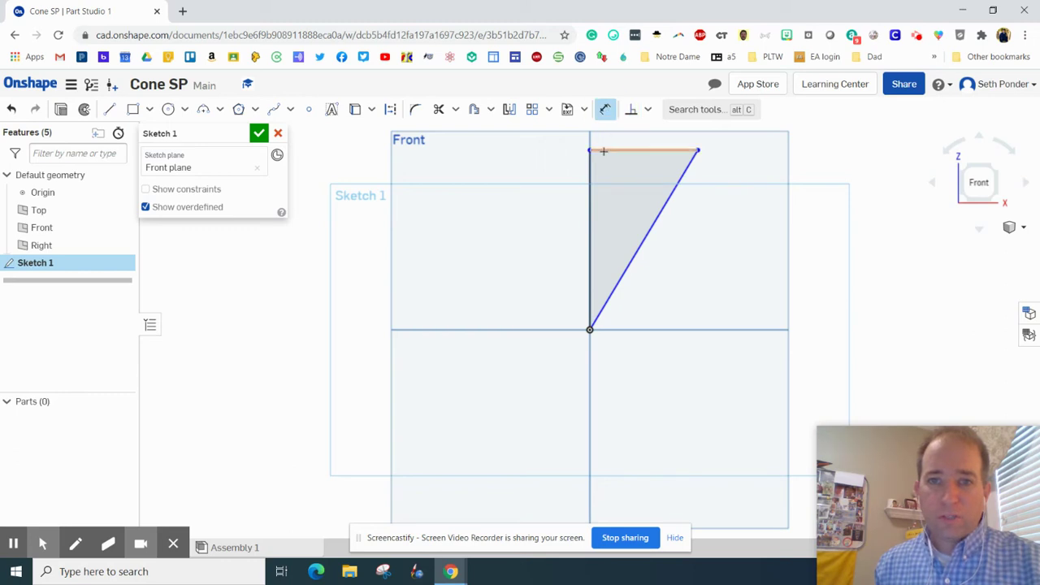
click(591, 167)
click(529, 230)
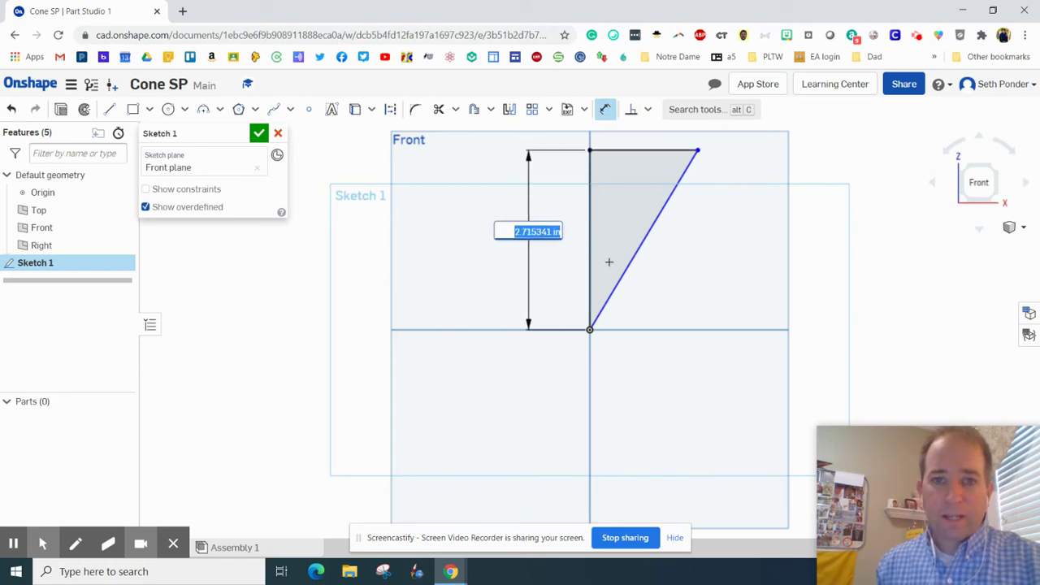
text(5)
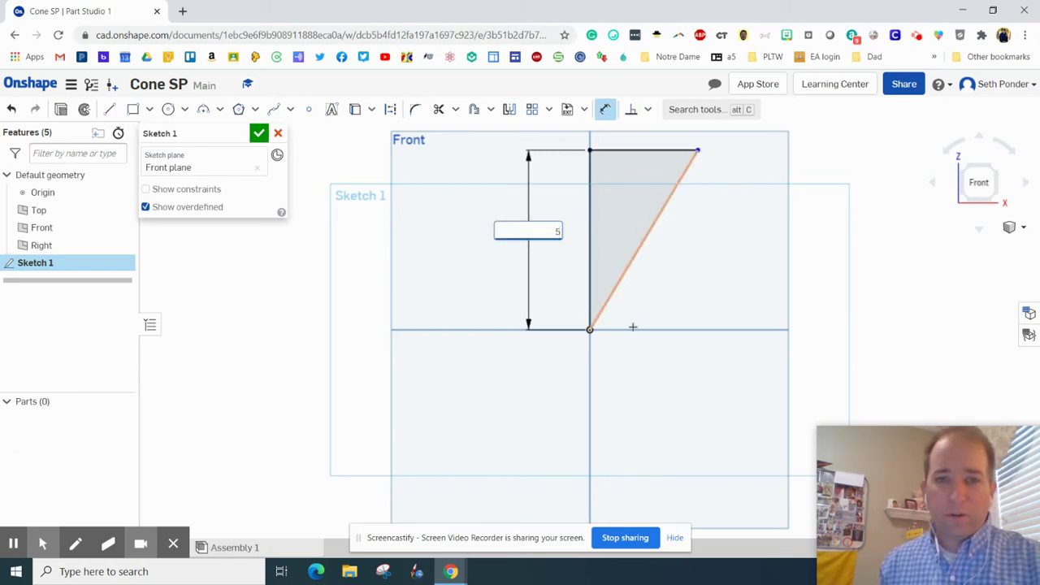
key(Return)
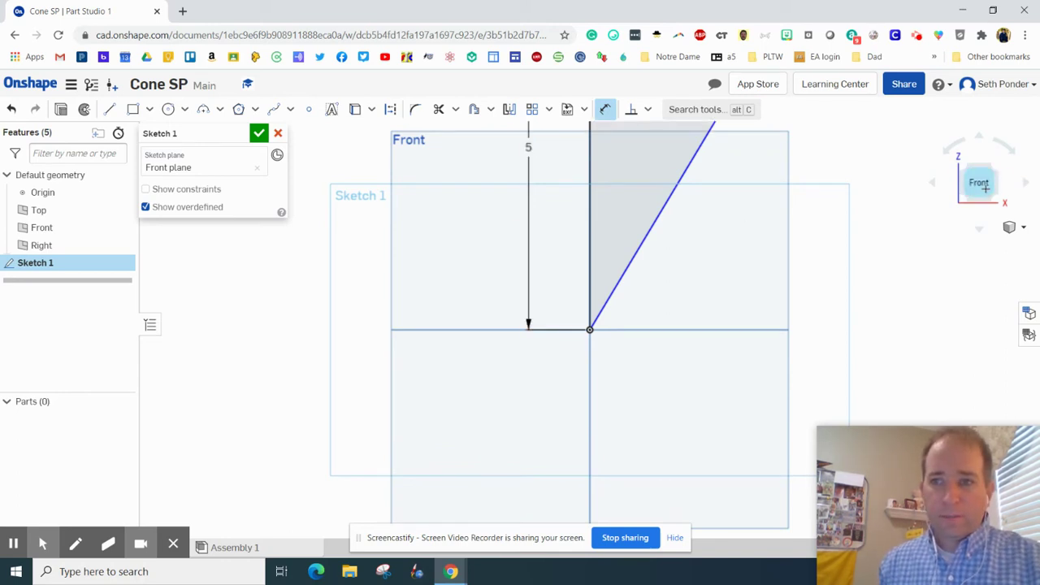
click(986, 192)
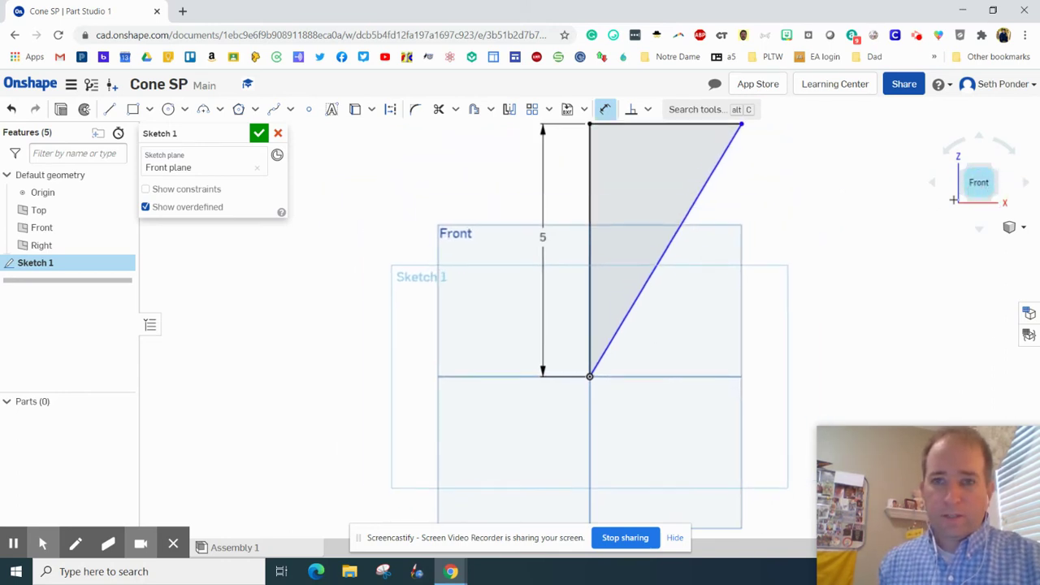
Dimension the top edge to 1.5 and finish Sketch 1.
click(623, 132)
click(637, 161)
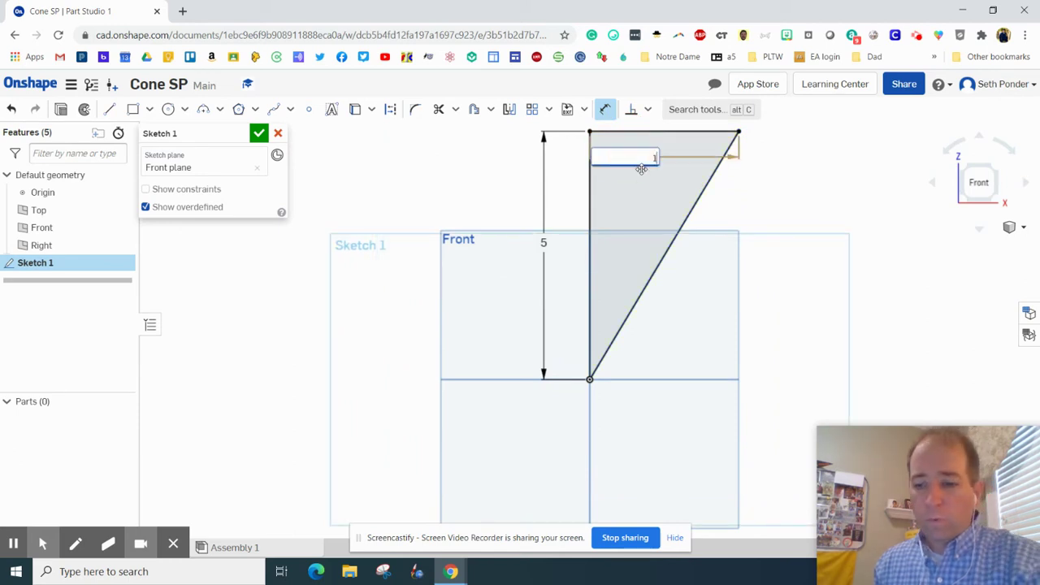
text(1.5)
key(Return)
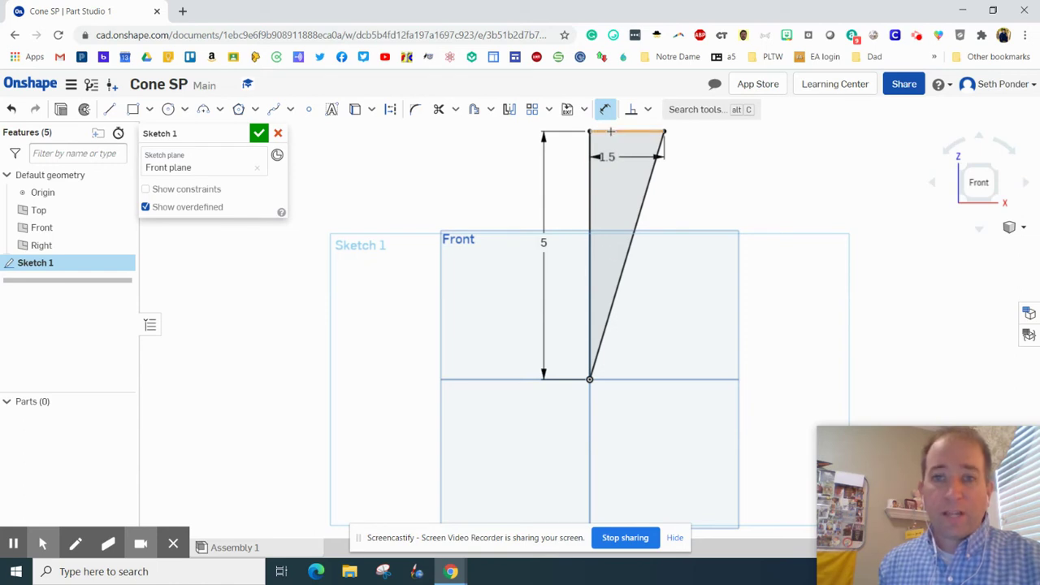
click(259, 134)
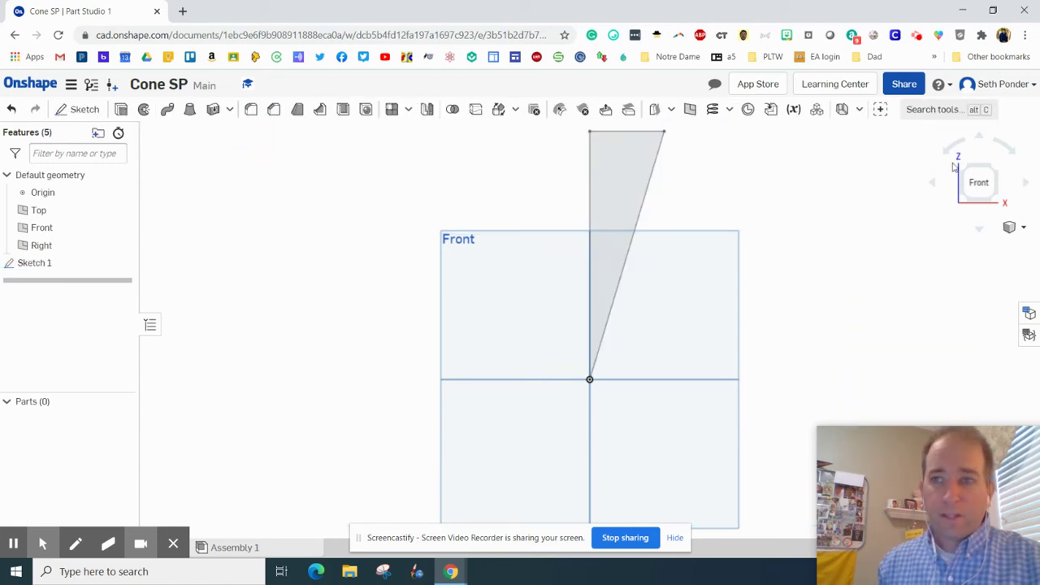
Revolve the triangle a full turn about its vertical edge into a solid cone.
click(998, 166)
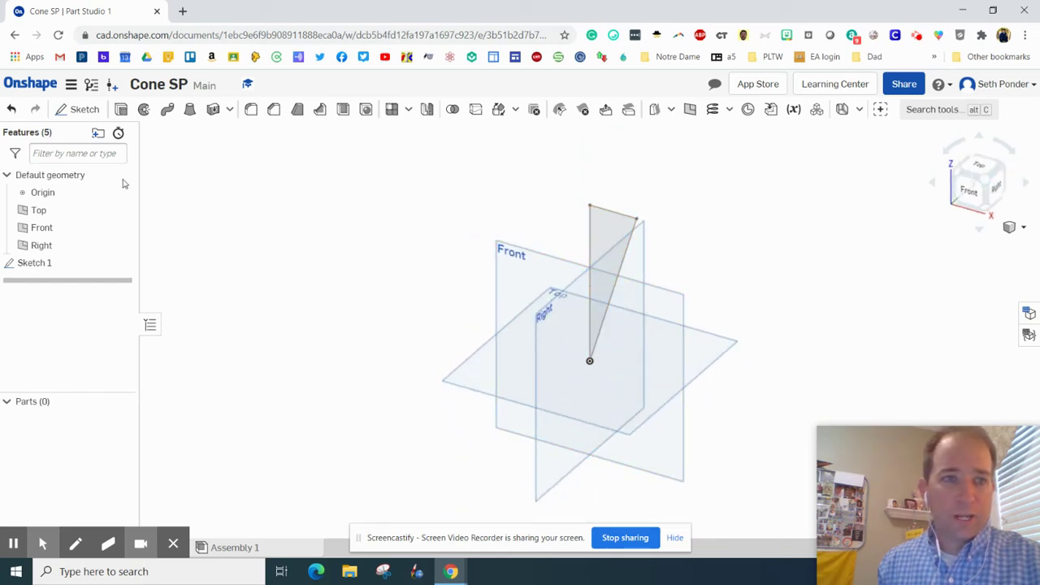
click(144, 111)
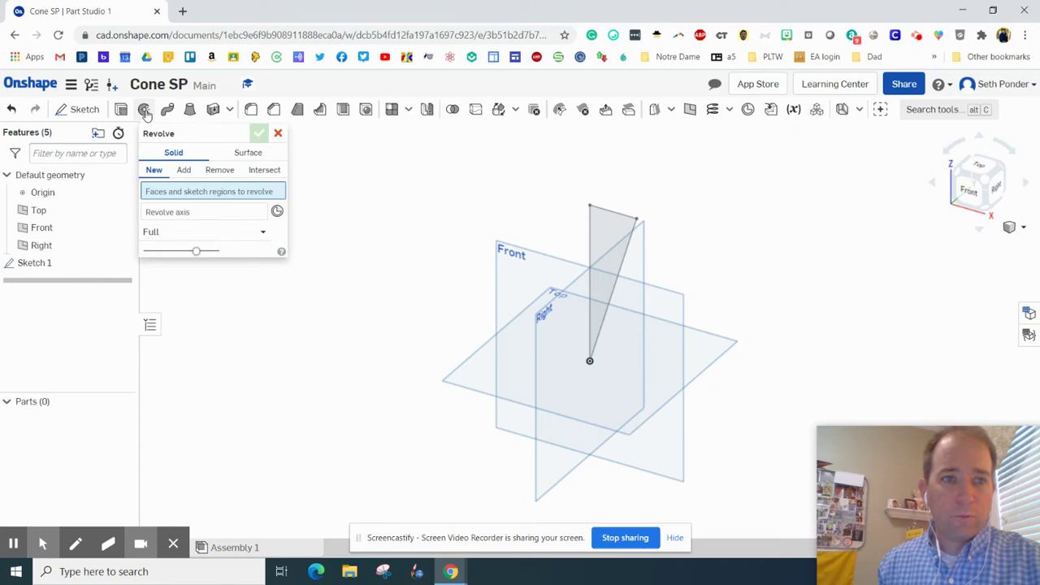
click(609, 228)
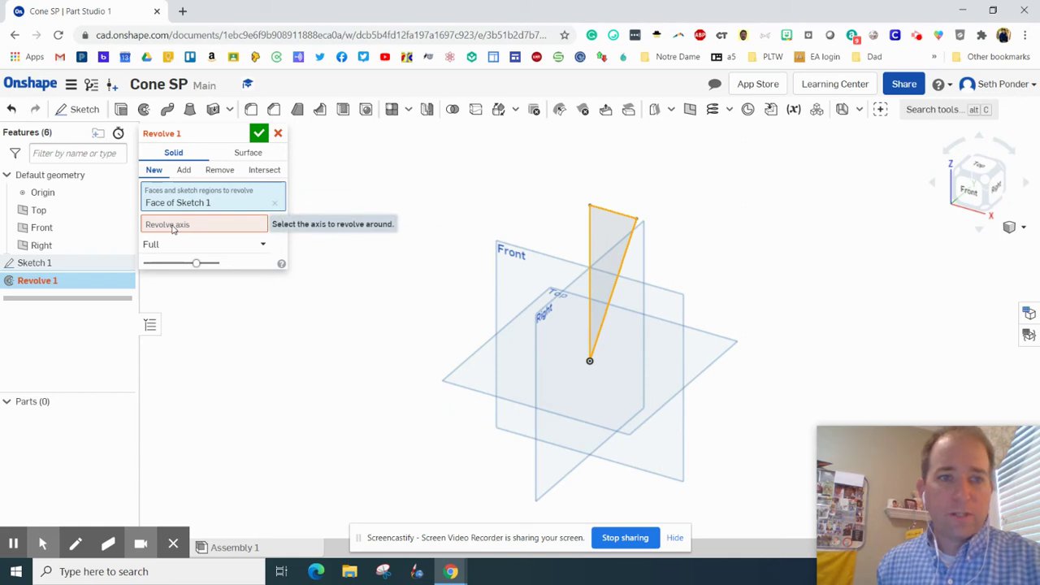
click(172, 228)
click(590, 225)
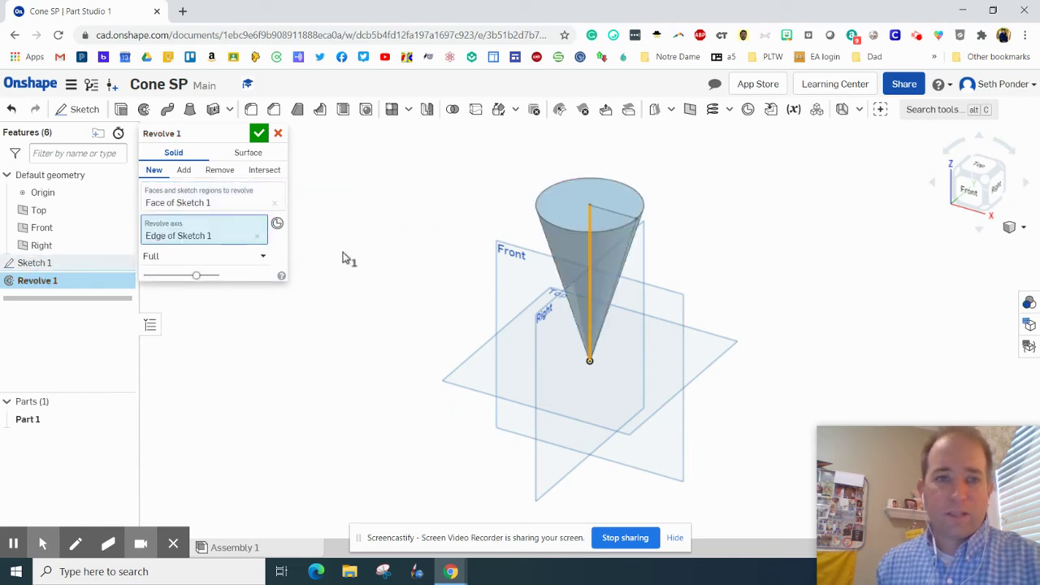
click(258, 132)
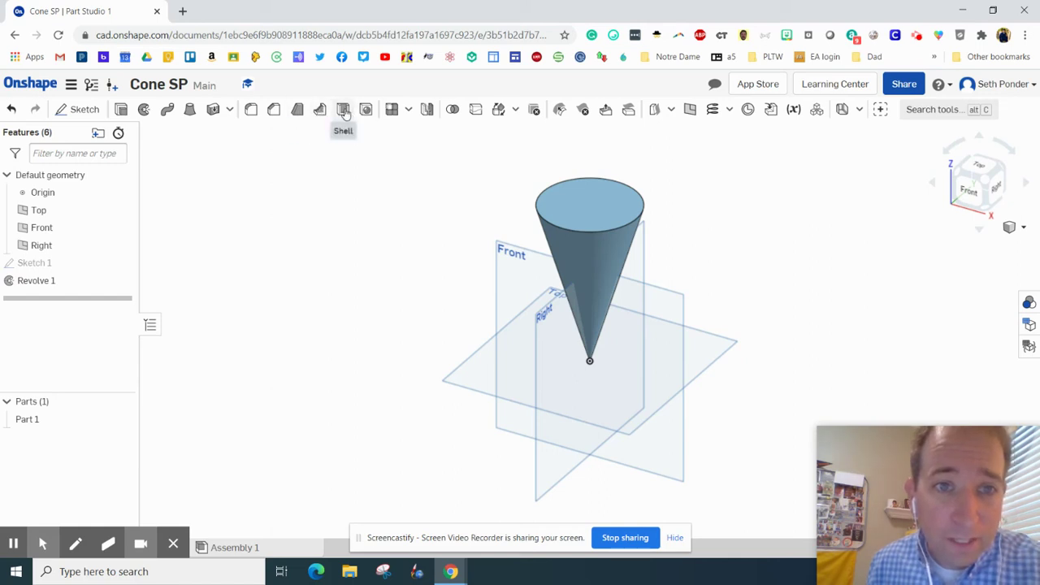
Shell the cone with its top face removed and 0.125 in wall thickness.
click(344, 111)
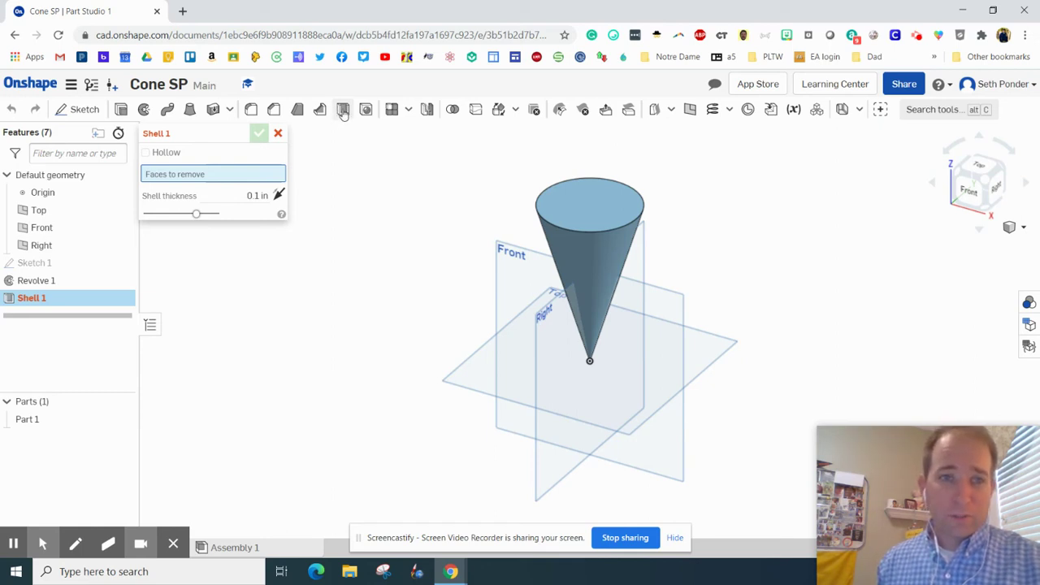
click(278, 134)
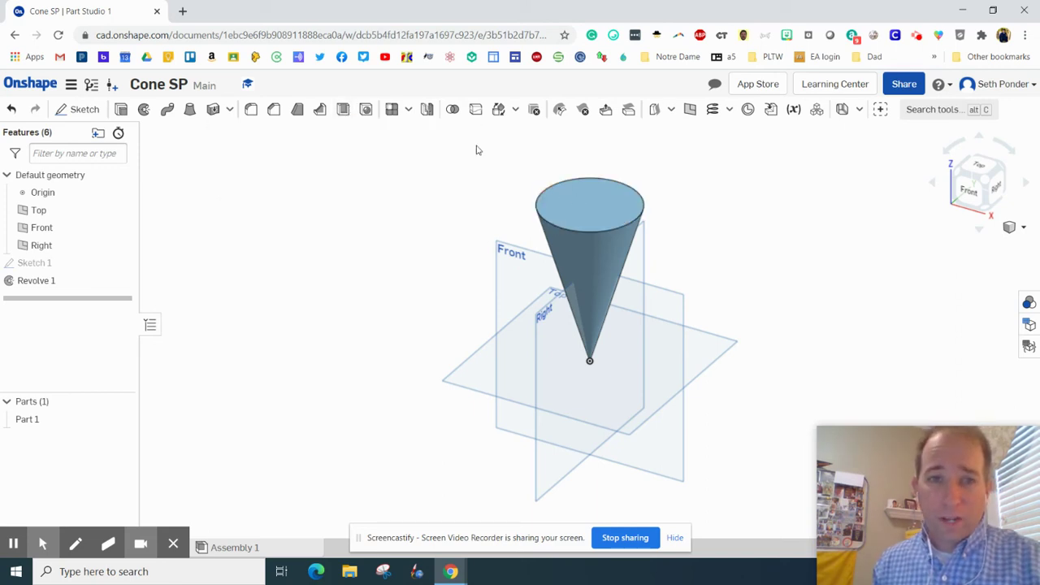
click(344, 113)
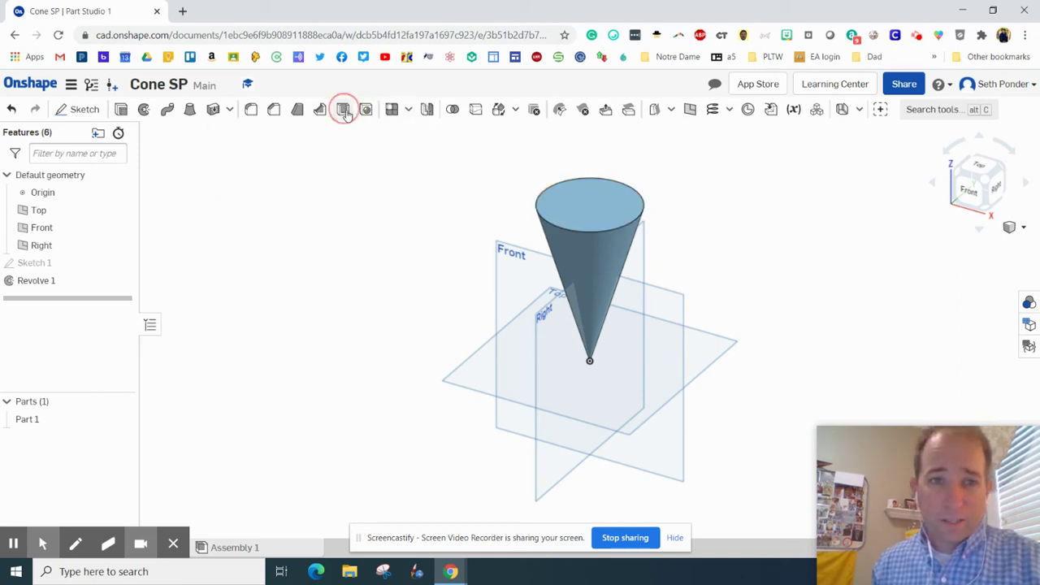
click(580, 209)
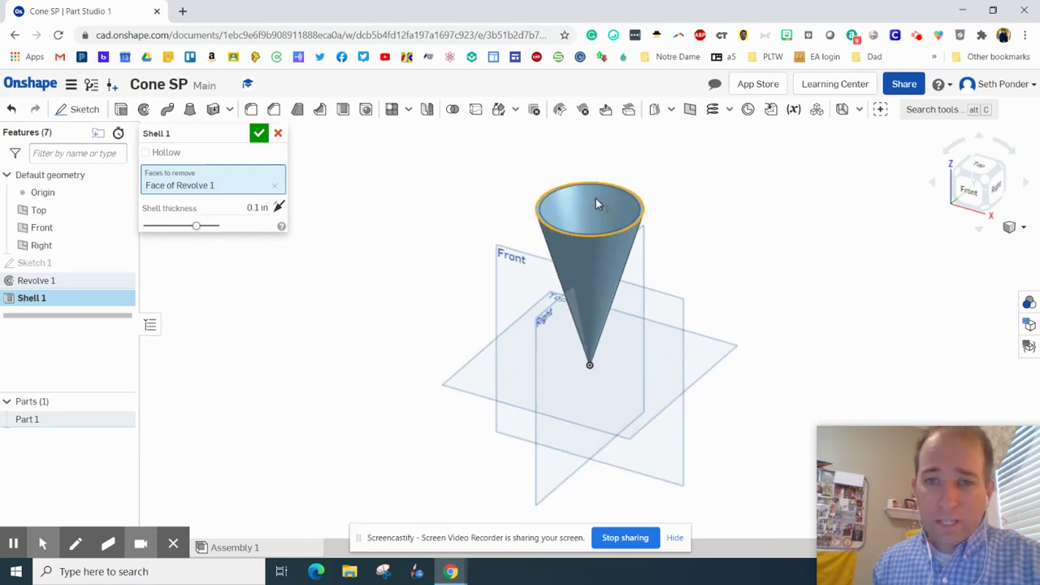
scroll(595, 212, up, 3)
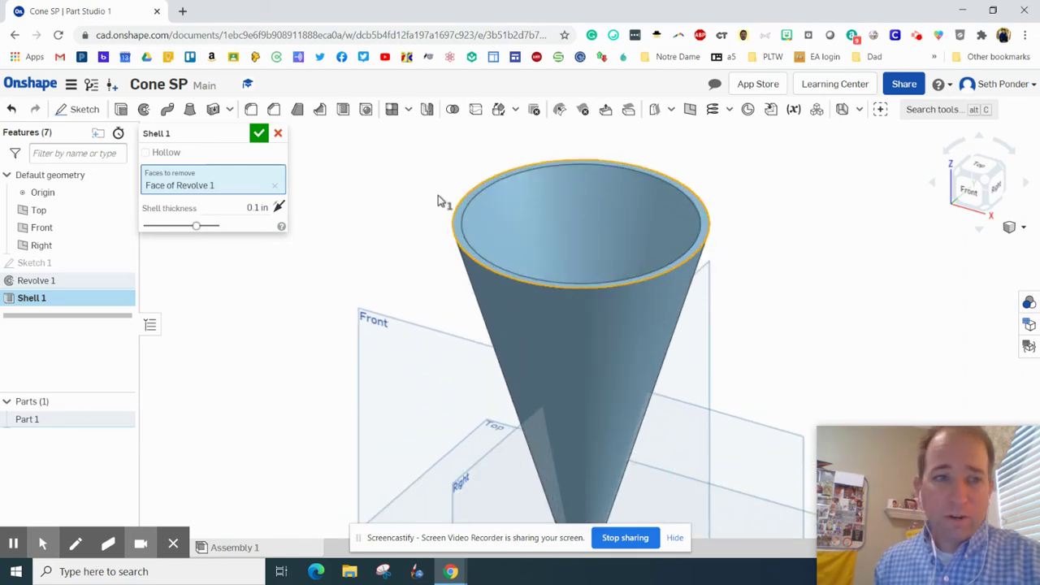
click(255, 207)
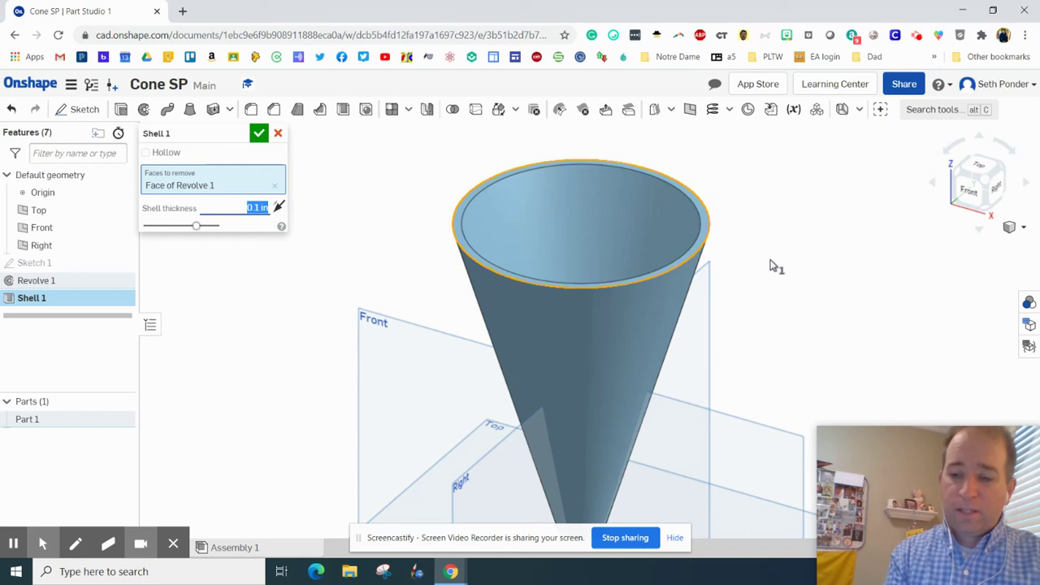
text(1)
key(BackSpace)
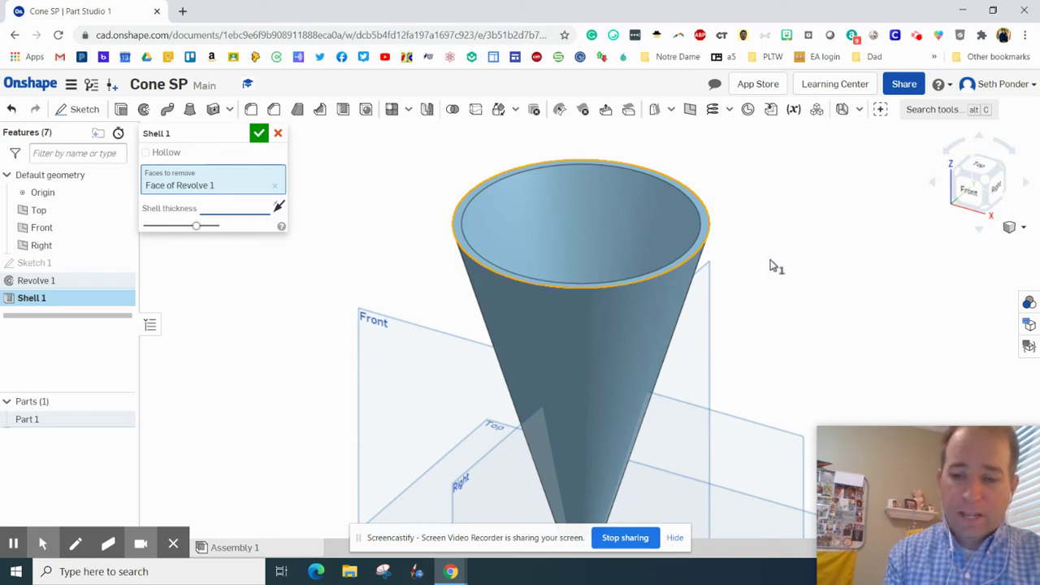
text(.125)
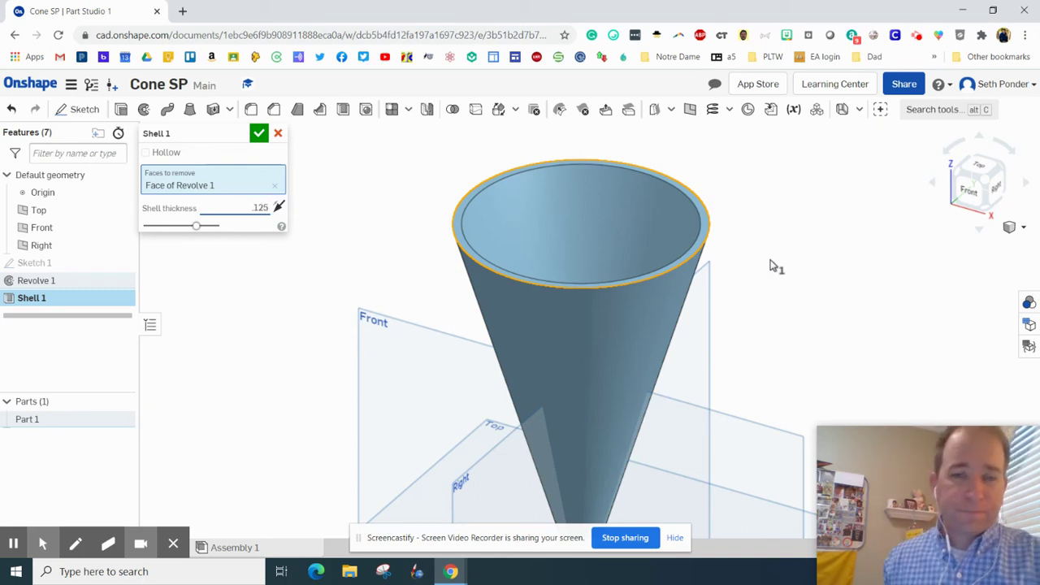
click(259, 133)
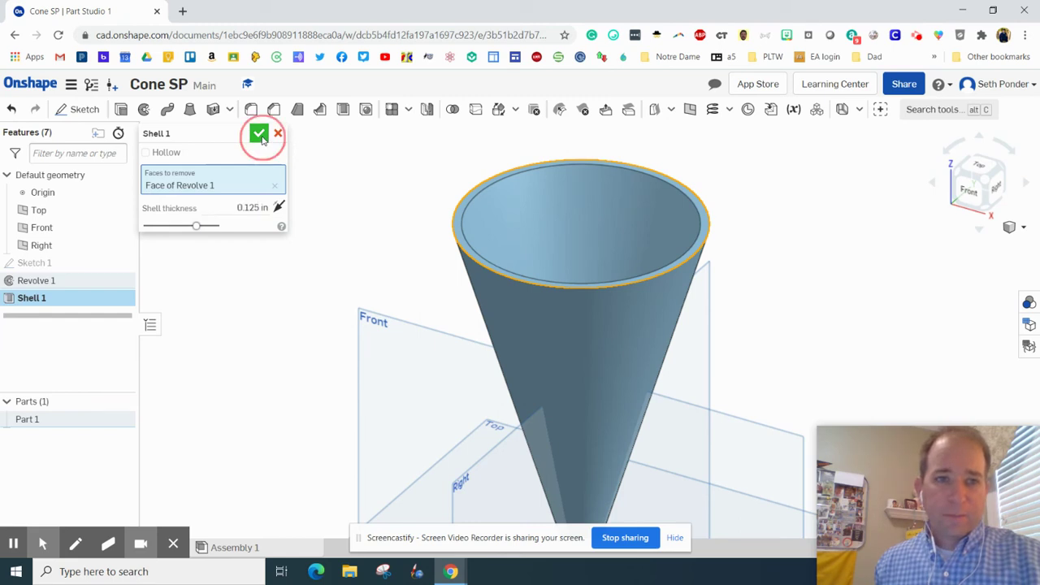
right_drag(377, 255, 372, 257)
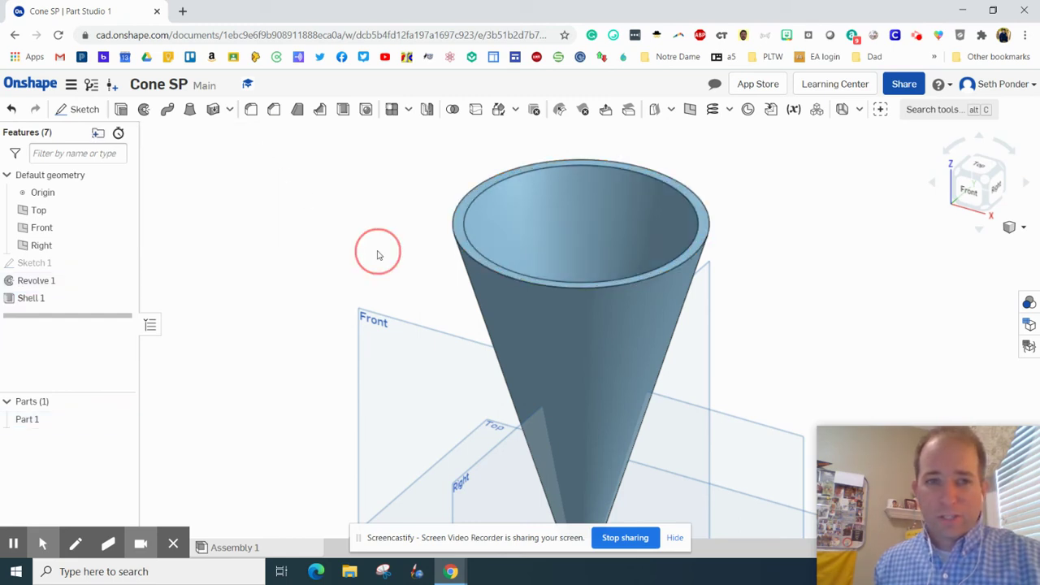
Select the whole cone and open Part 1's appearance settings.
click(984, 182)
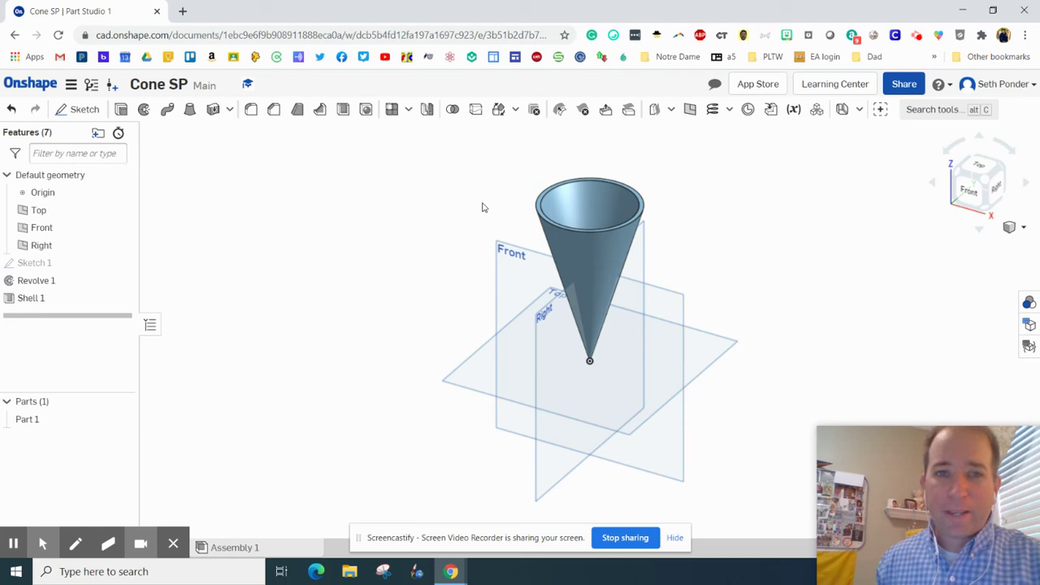
drag(461, 153, 740, 445)
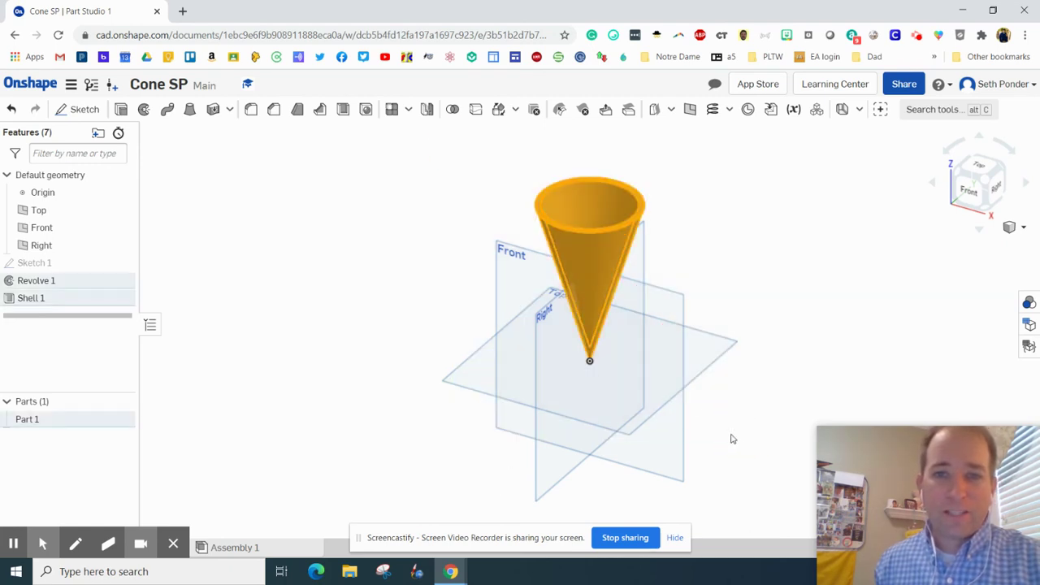
right_click(591, 256)
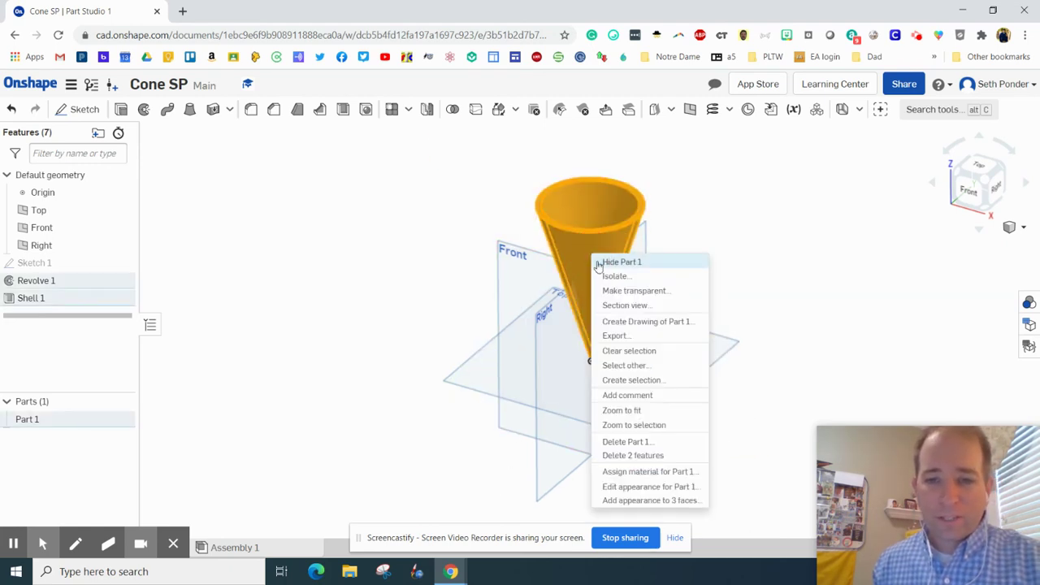
click(658, 488)
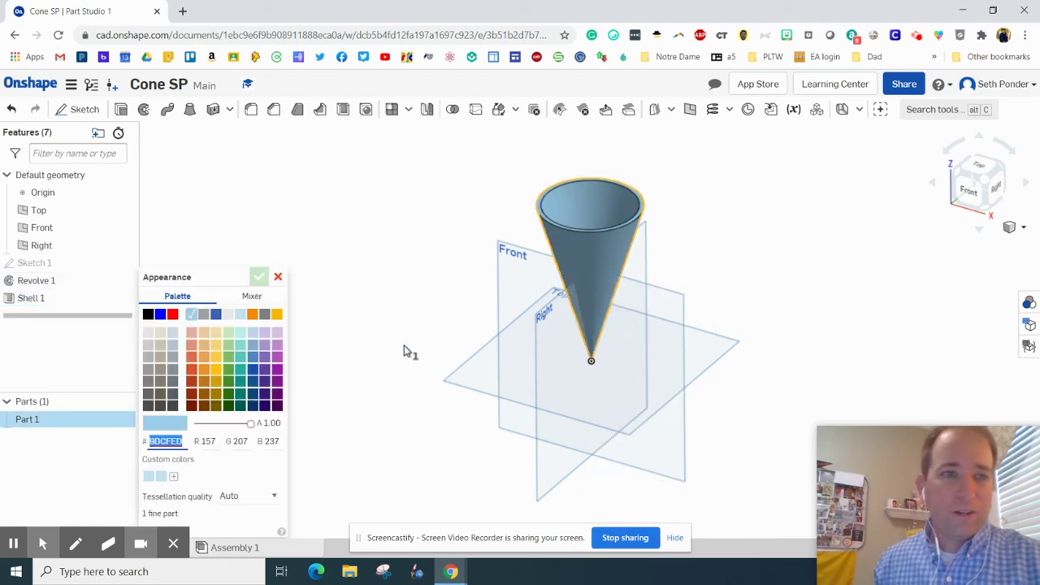
Apply the golden yellow (FAB601) color to the cone.
click(253, 315)
click(211, 355)
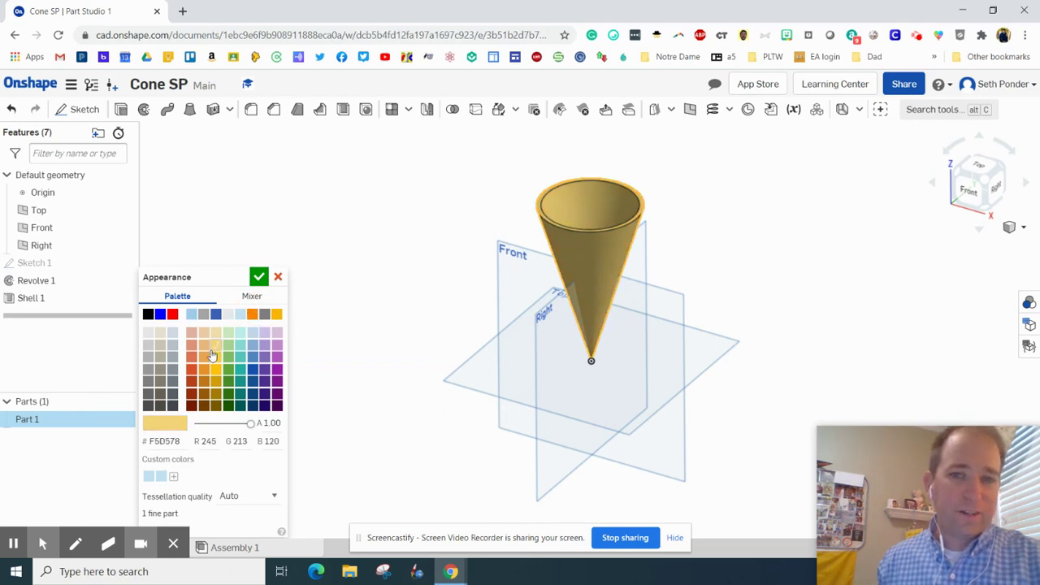
click(253, 315)
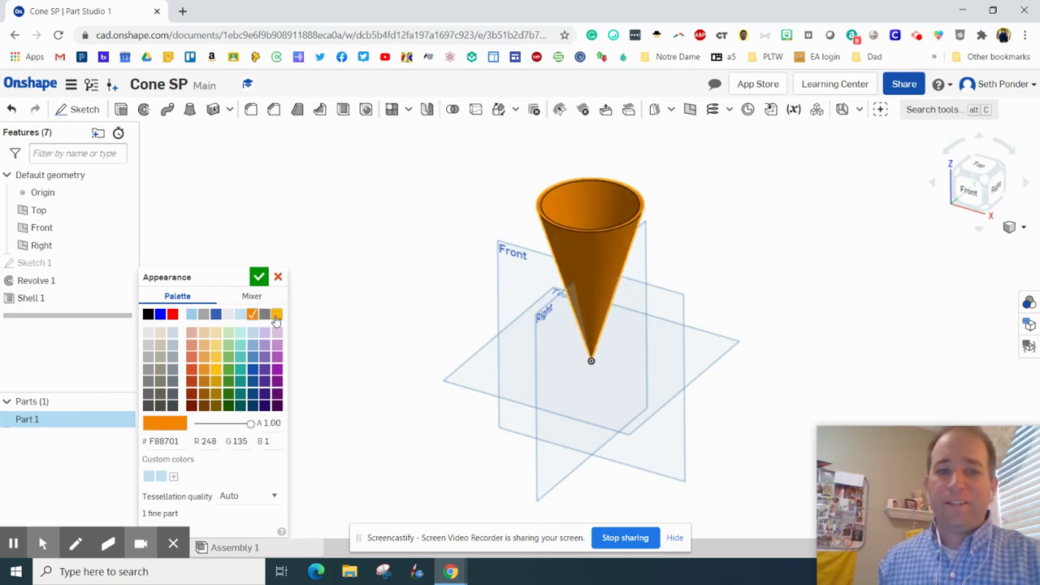
click(277, 314)
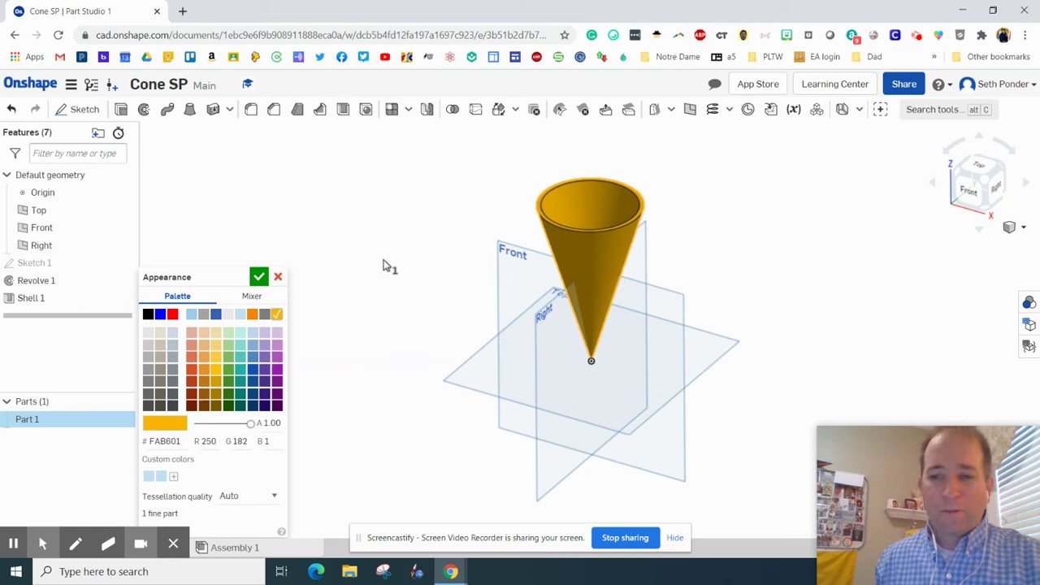
click(259, 277)
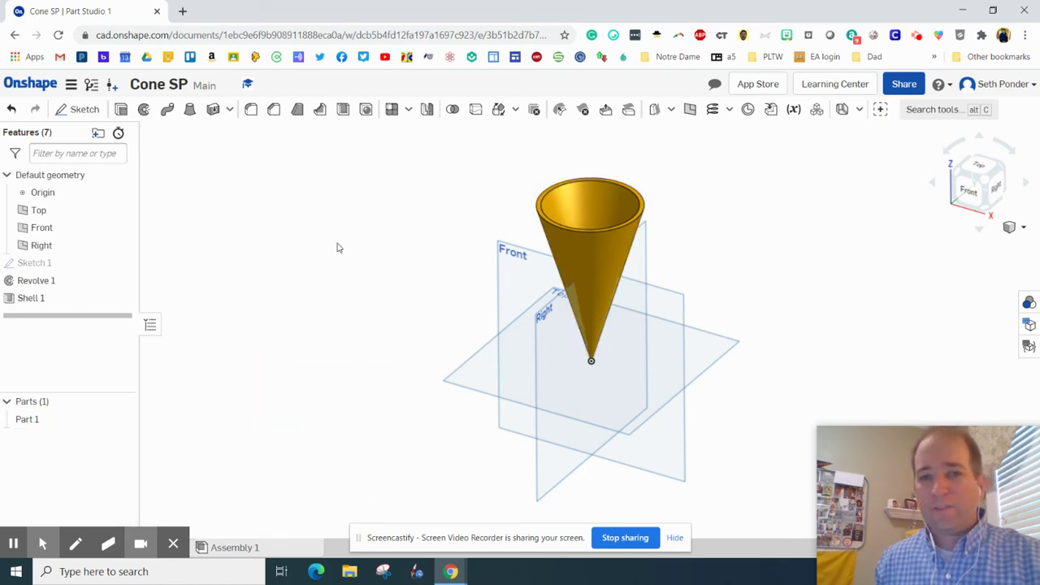